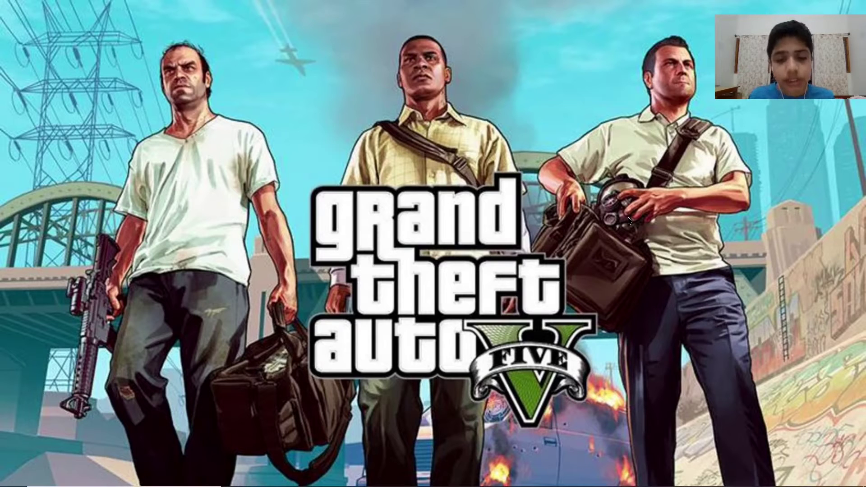
Switch to the browser and look over the Menyoo PC [Single-Player Trainer Mod] page
mouse_move(551, 481)
click(563, 396)
scroll(457, 343, down, 1)
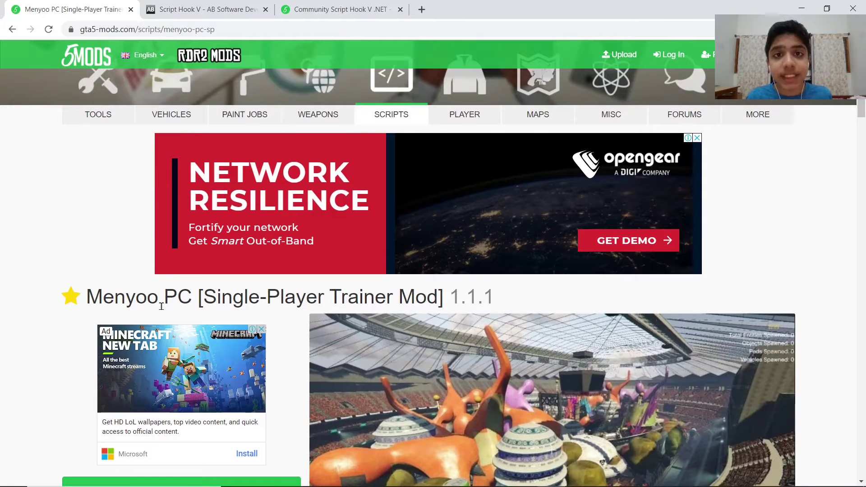
scroll(406, 316, down, 4)
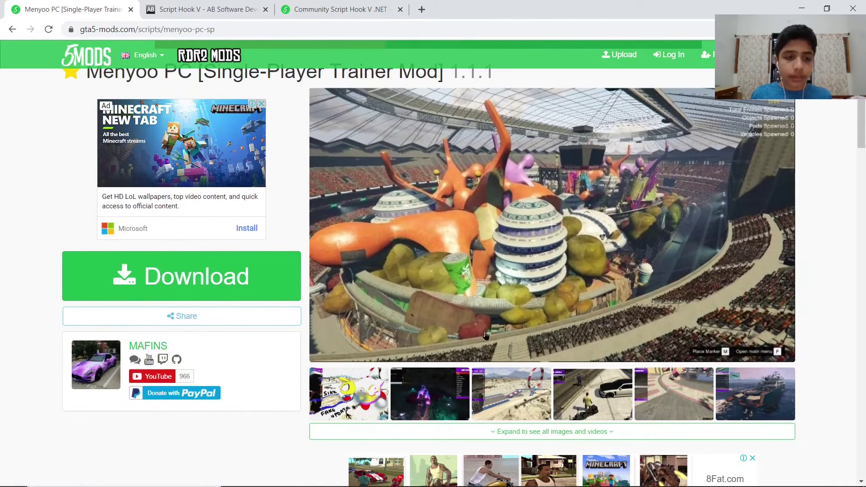
scroll(488, 334, up, 3)
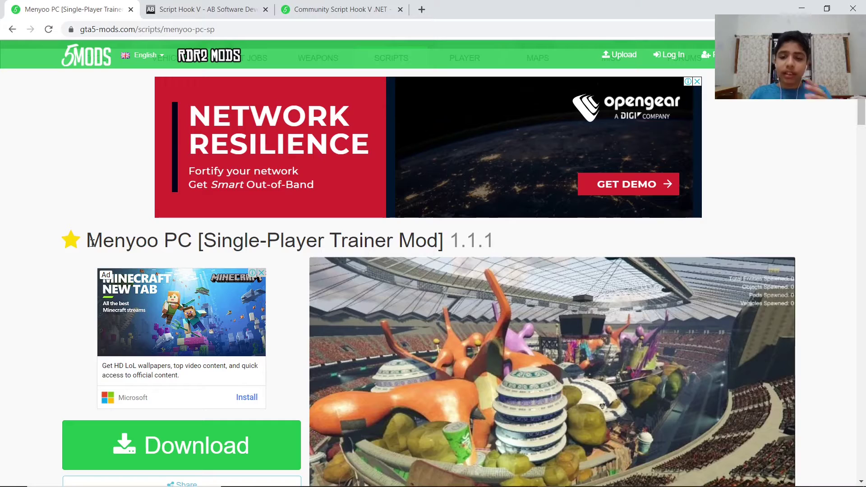
Browse the first six Menyoo screenshots in the image gallery, close it, and look at the list of available versions
scroll(546, 239, down, 4)
click(546, 239)
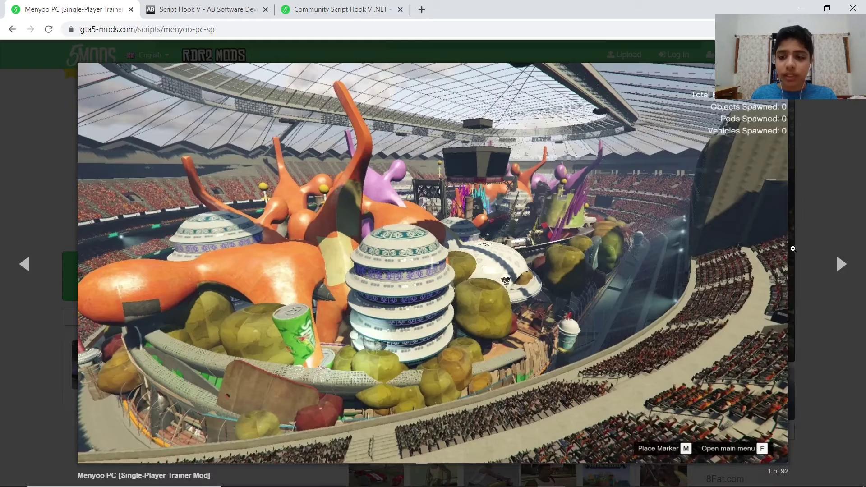
click(841, 265)
click(841, 263)
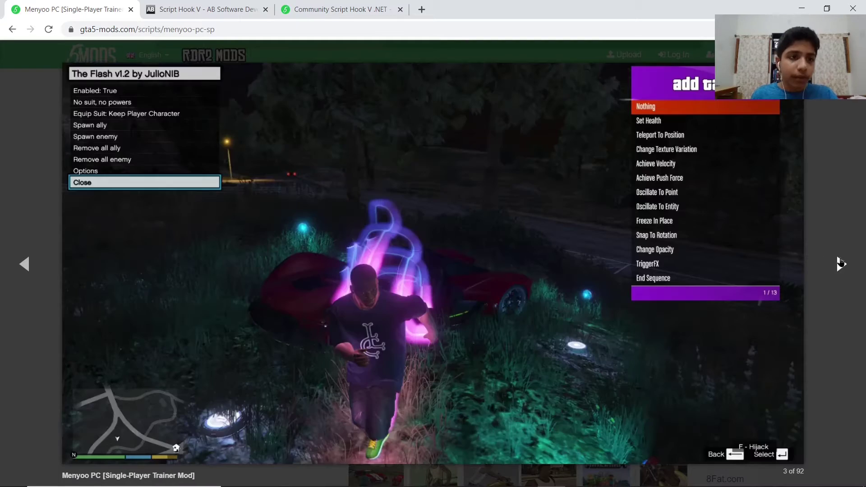
click(843, 266)
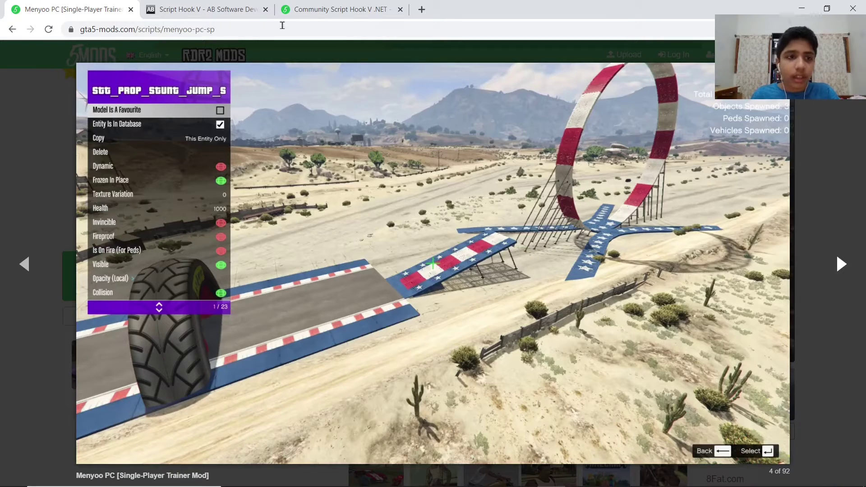
click(839, 266)
click(839, 266)
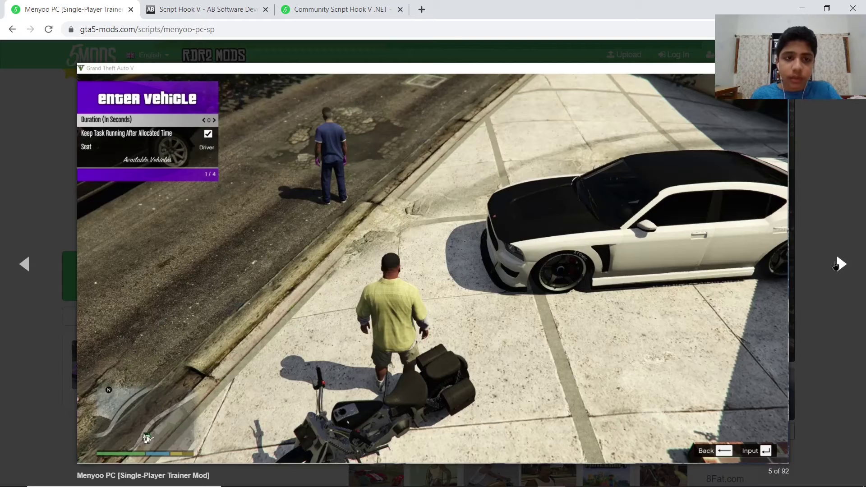
click(843, 266)
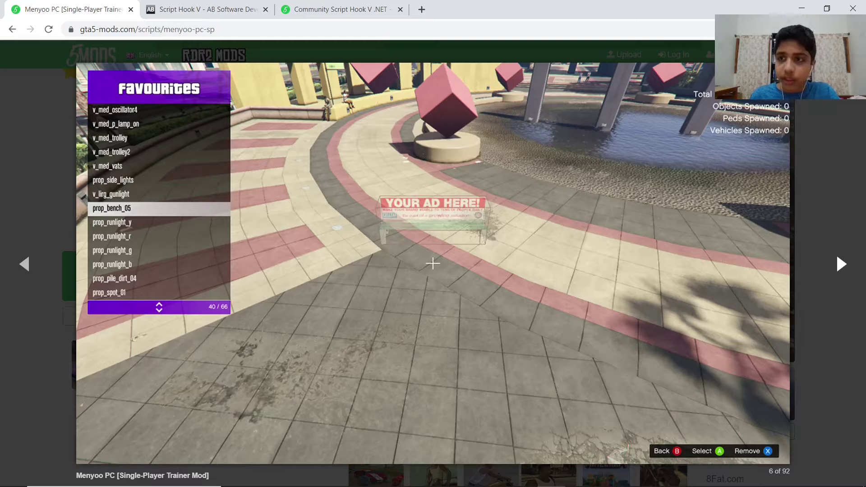
key(Escape)
scroll(569, 225, down, 7)
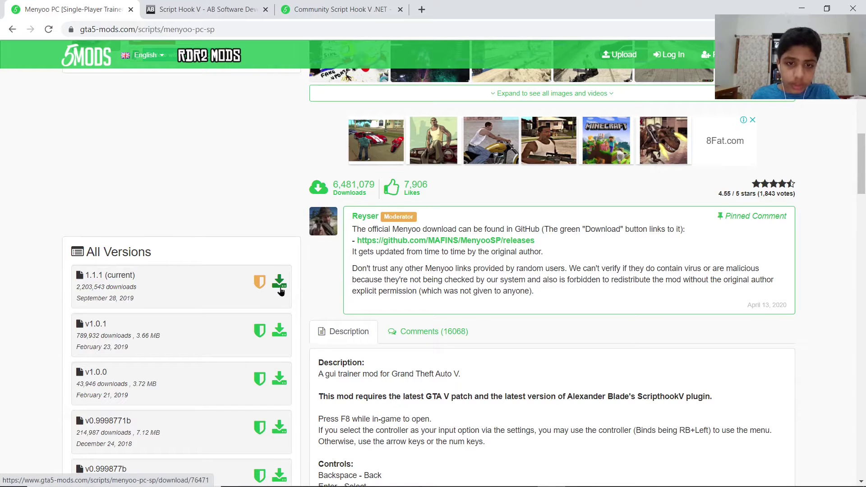
Review the Script Hook V page's installation notes and check the release date in its download table
click(224, 9)
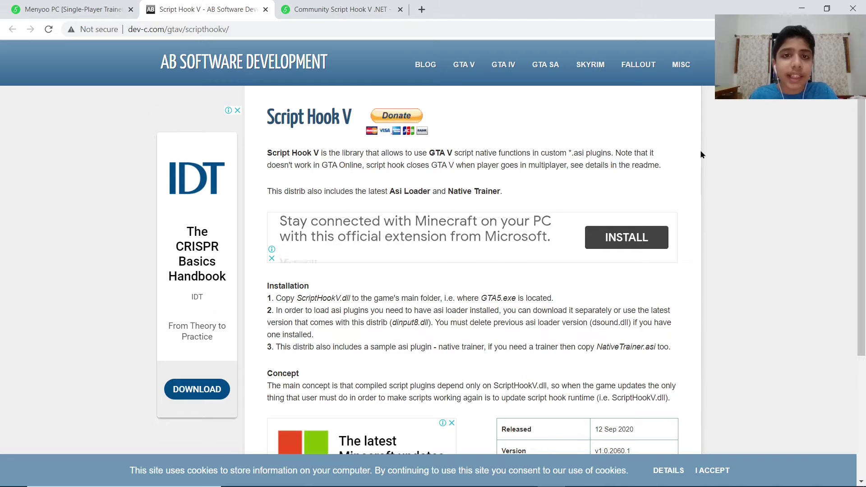
scroll(692, 221, down, 3)
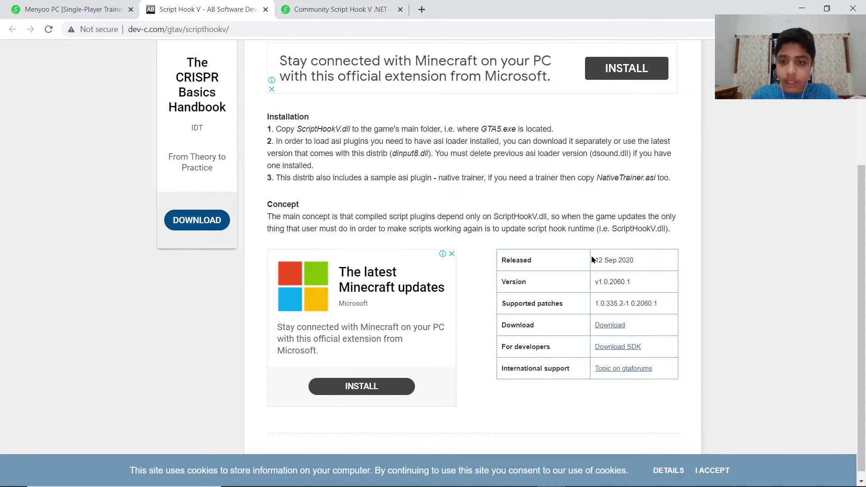
drag(598, 261, 632, 261)
click(633, 262)
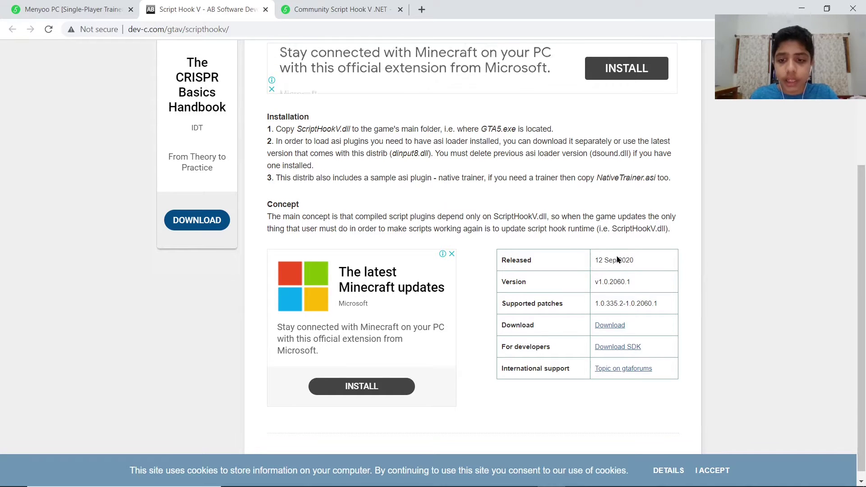
drag(596, 261, 629, 262)
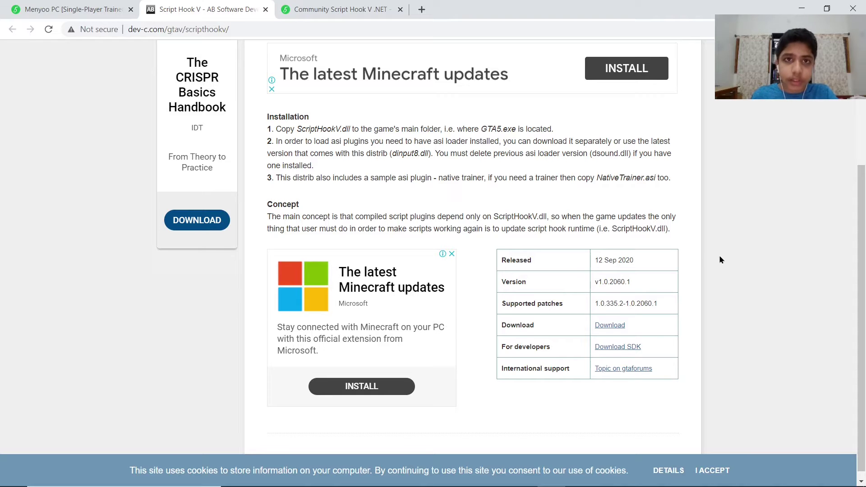
Examine the Community Script Hook V .NET page's download and installation notes, and return to the Menyoo mod page
click(343, 9)
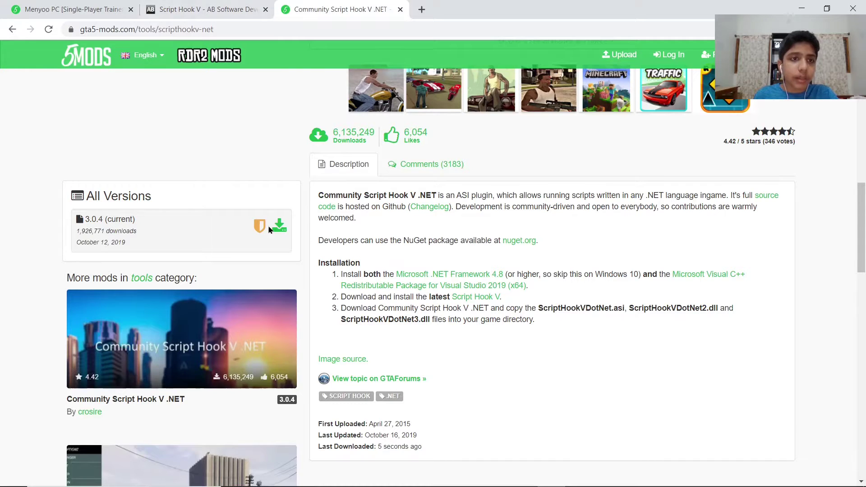
scroll(308, 241, up, 10)
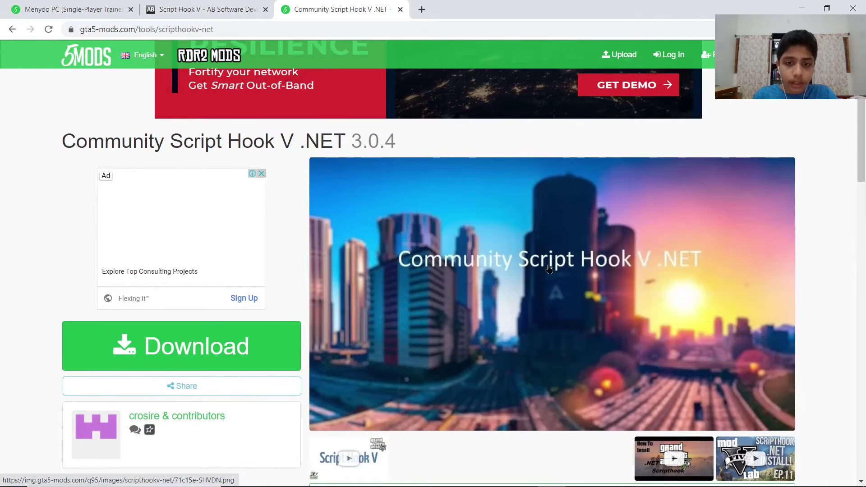
scroll(550, 270, up, 2)
scroll(578, 272, down, 2)
scroll(344, 327, down, 9)
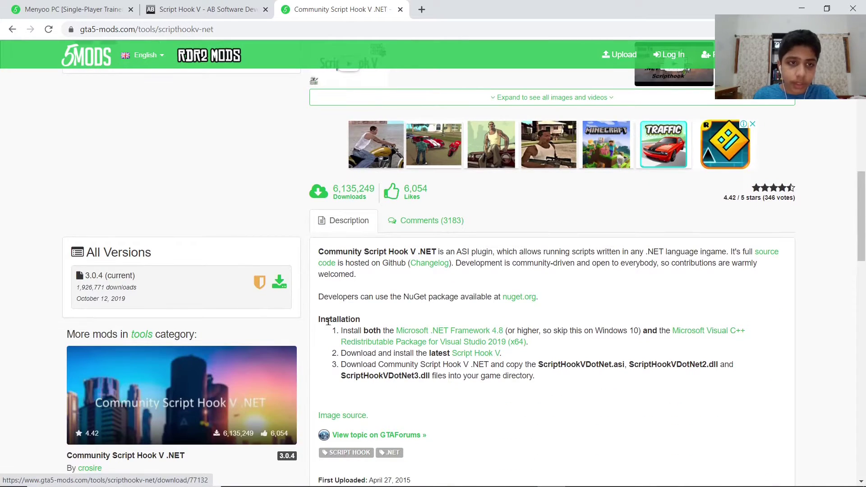
scroll(223, 116, up, 6)
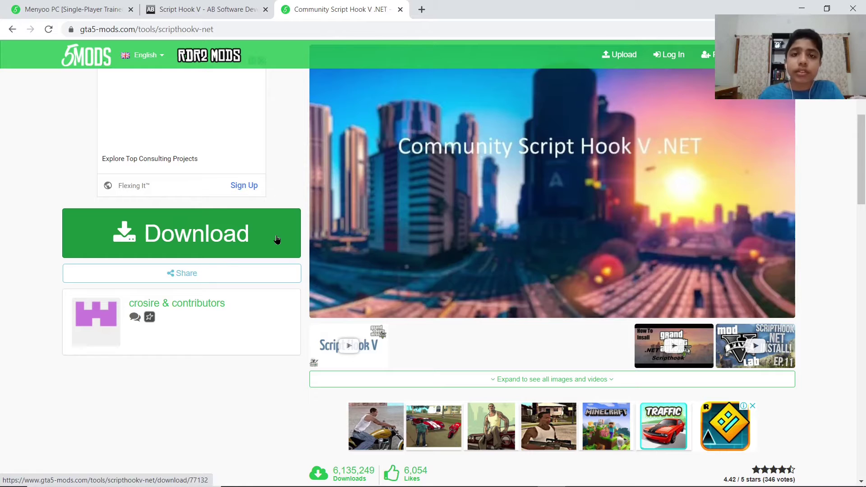
click(10, 5)
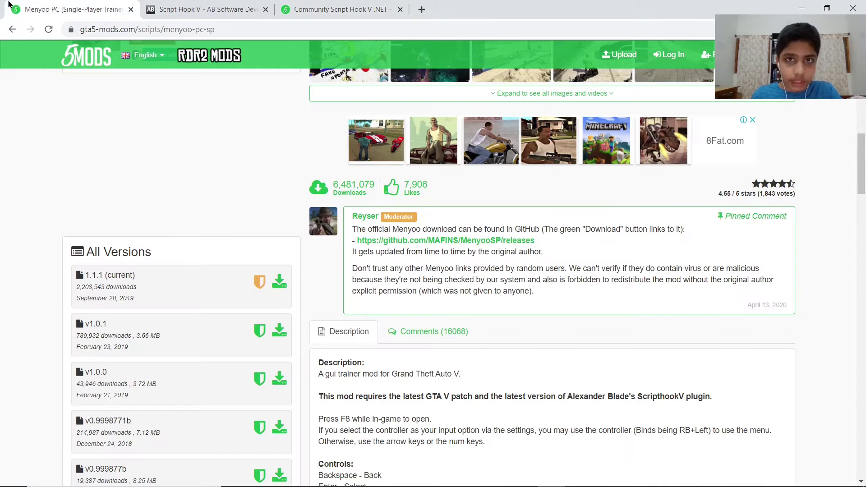
scroll(482, 334, up, 6)
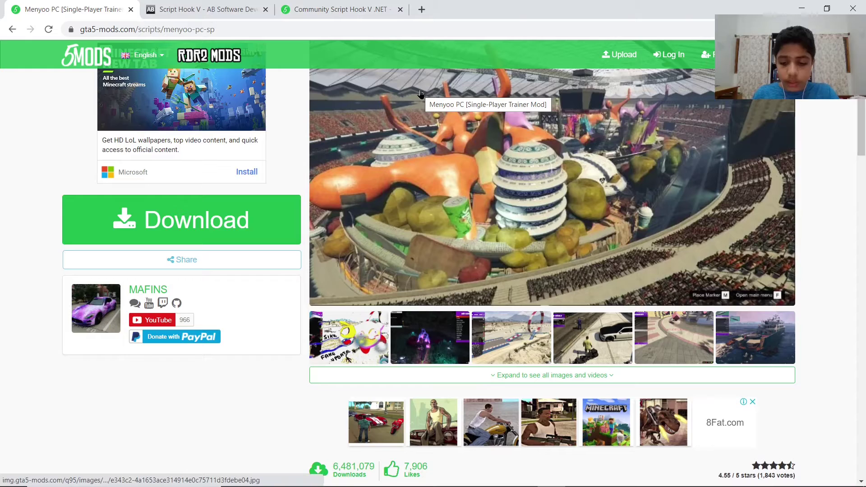
Switch to File Explorer and open the bin folder inside ScriptHookV_1.0.2060.1
key(alt+Tab)
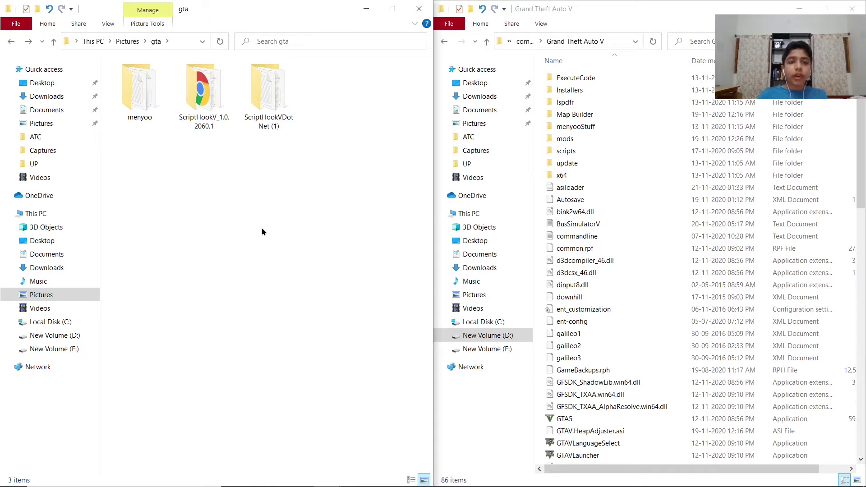
drag(312, 106, 128, 108)
click(171, 176)
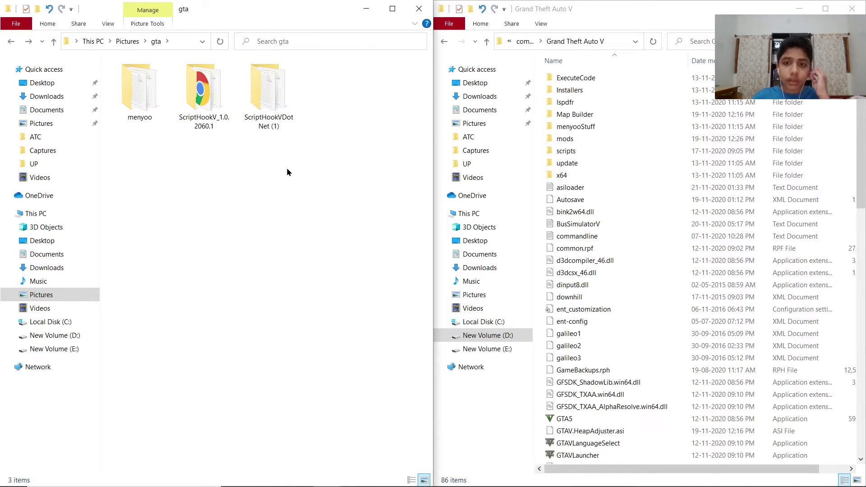
click(212, 98)
double_click(212, 98)
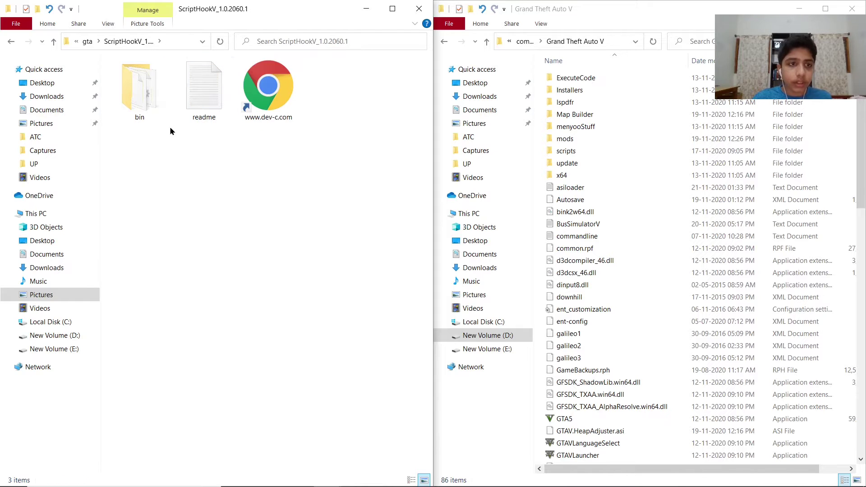
double_click(151, 114)
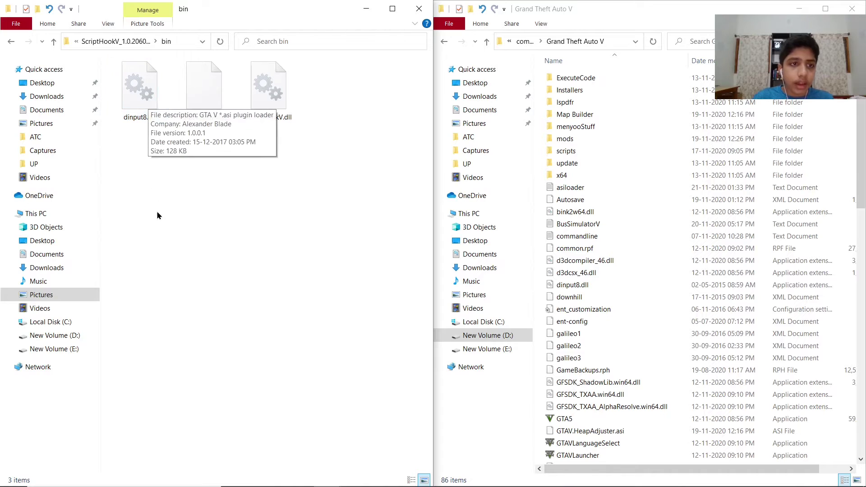
Try to copy dinput8.dll and ScriptHookV.dll from the bin folder into the Grand Theft Auto V folder
click(143, 100)
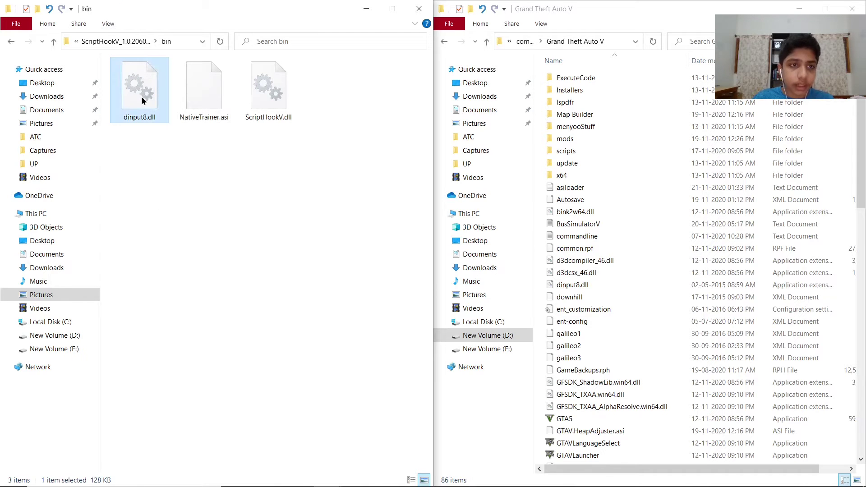
ctrl+click(274, 95)
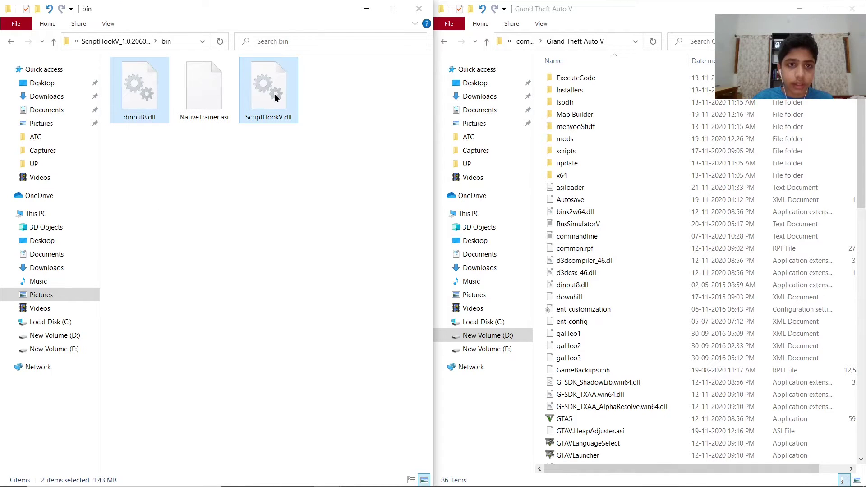
drag(275, 98, 665, 251)
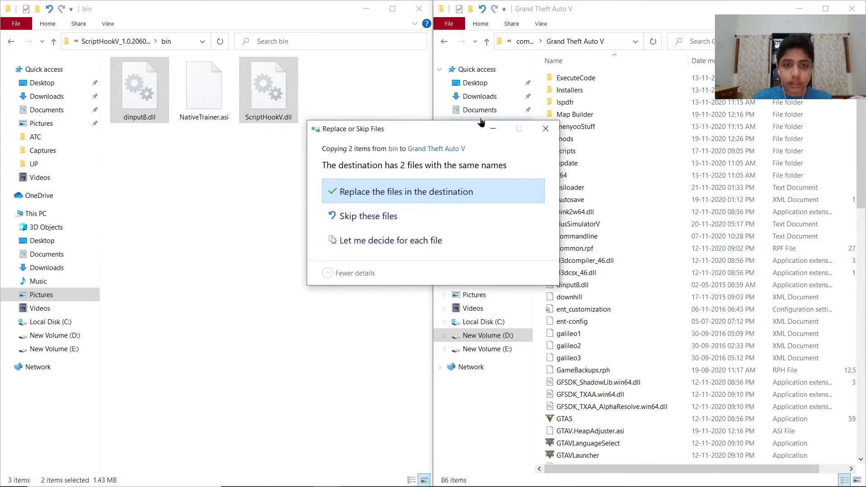
click(546, 129)
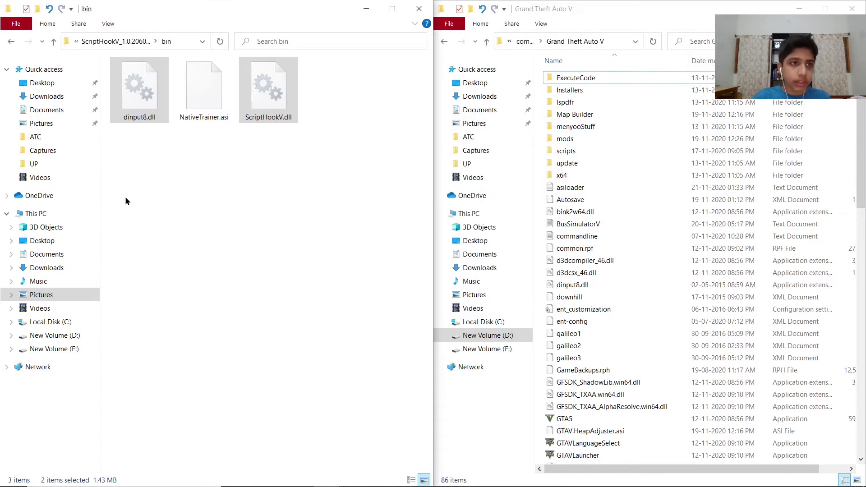
click(168, 149)
Try to copy ScriptHookVDotNet.asi, ScriptHookVDotNet2.dll and ScriptHookVDotNet3.dll from the ScriptHookVDotNet (1) folder into the Grand Theft Auto V folder
click(15, 46)
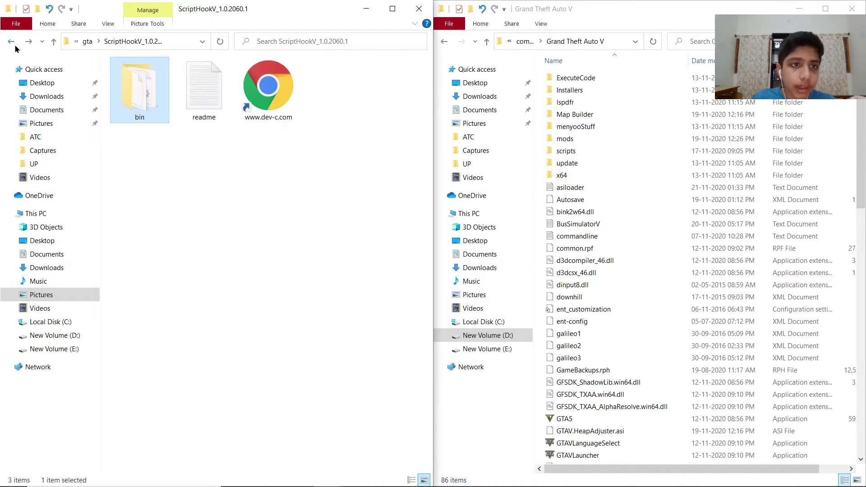
click(8, 42)
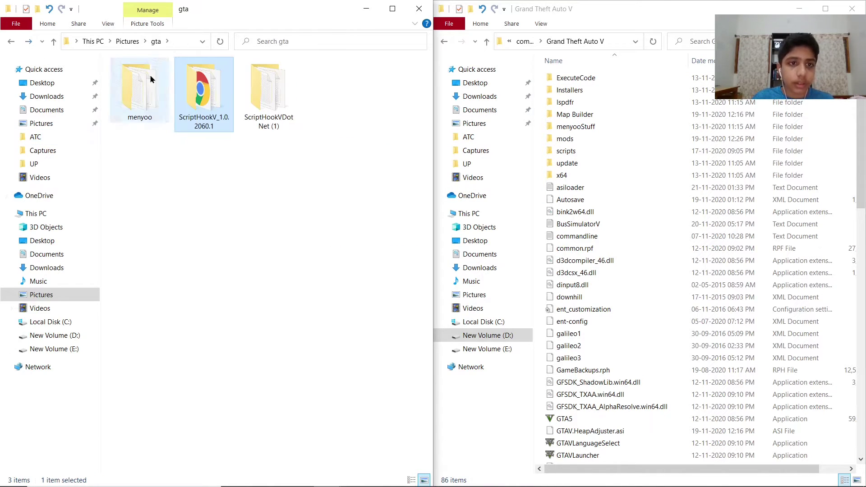
double_click(271, 96)
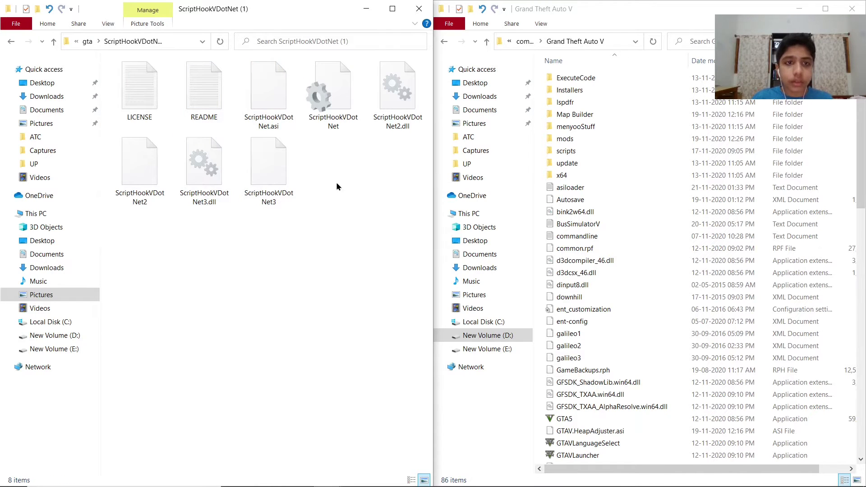
click(275, 97)
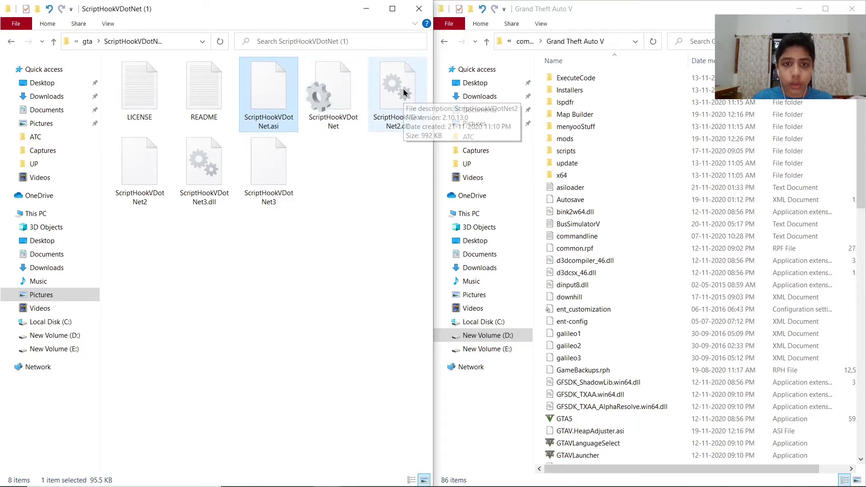
ctrl+click(405, 104)
ctrl+click(213, 177)
drag(220, 174, 632, 246)
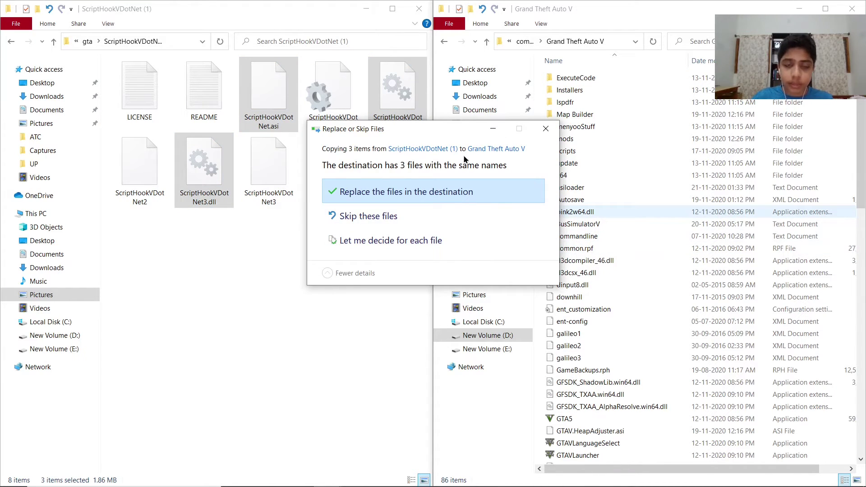
click(545, 129)
click(340, 274)
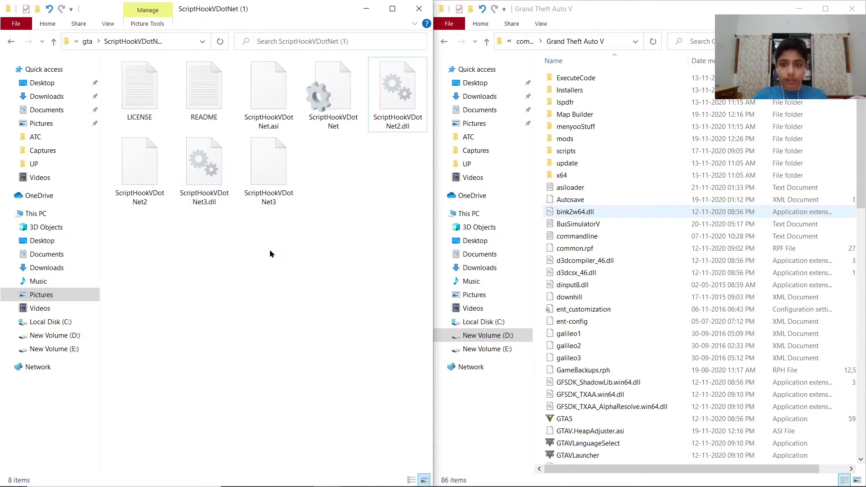
Try to copy menyooStuff and Menyoo.asi from the menyoo folder into the Grand Theft Auto V folder
click(9, 42)
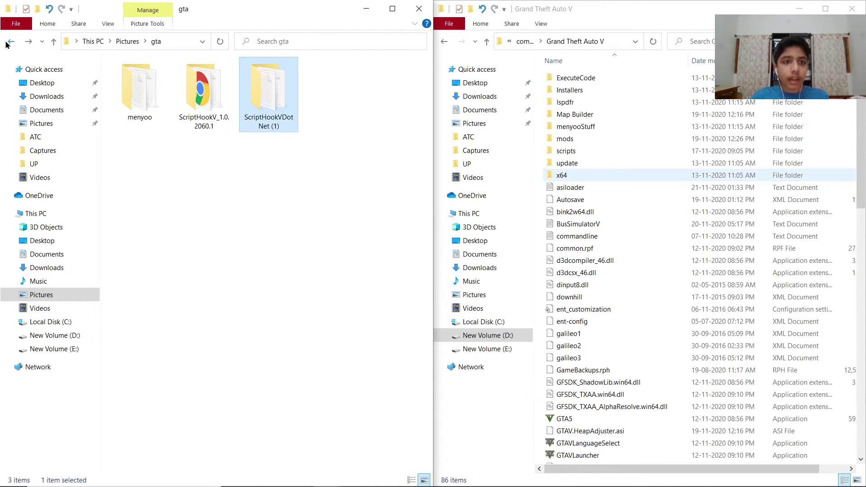
double_click(151, 113)
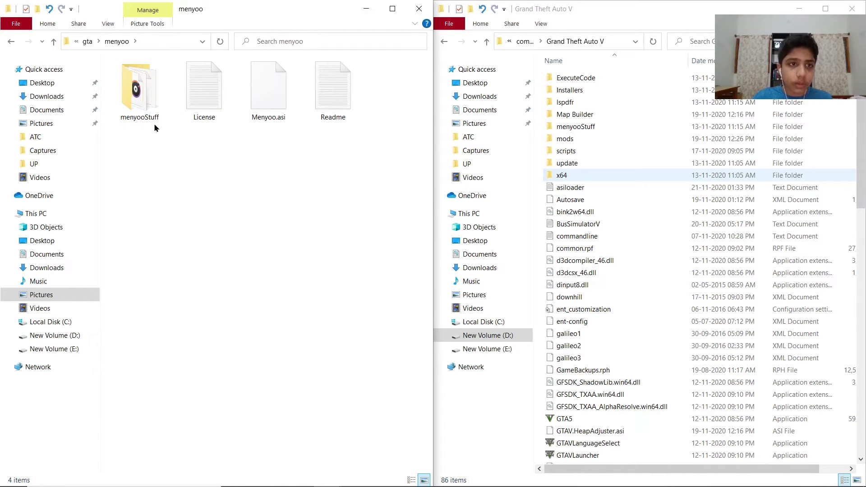
click(264, 103)
ctrl+click(149, 93)
drag(277, 110, 615, 228)
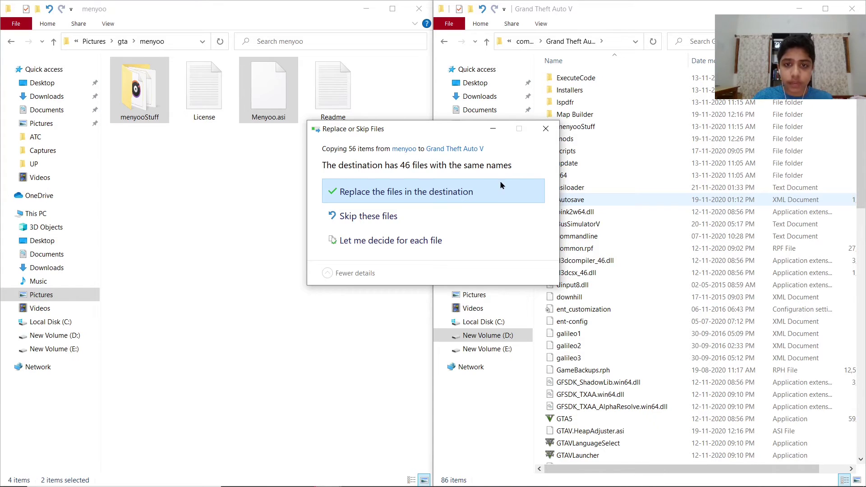
click(546, 128)
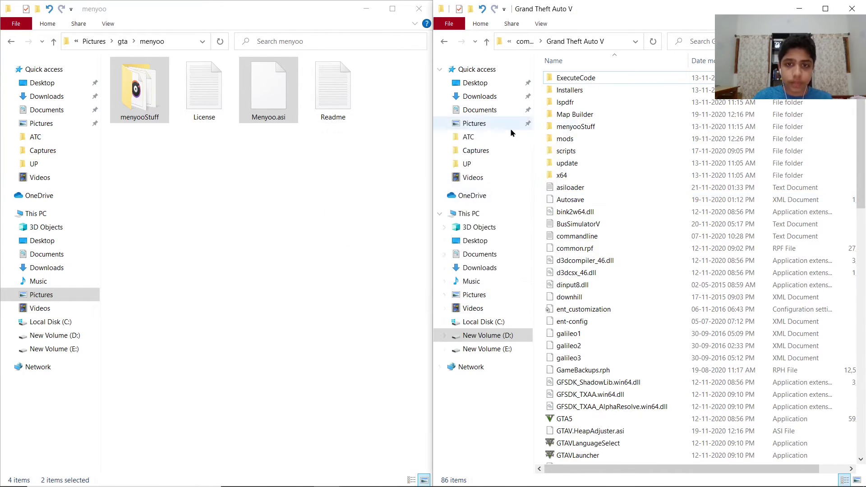
click(307, 218)
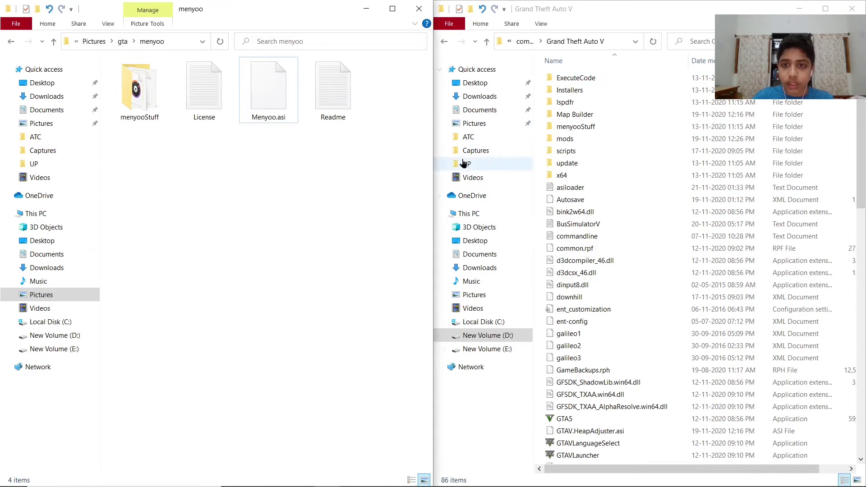
Examine the contents of the menyooStuff folder in Grand Theft Auto V and the mod files in the game folder
click(593, 127)
double_click(594, 127)
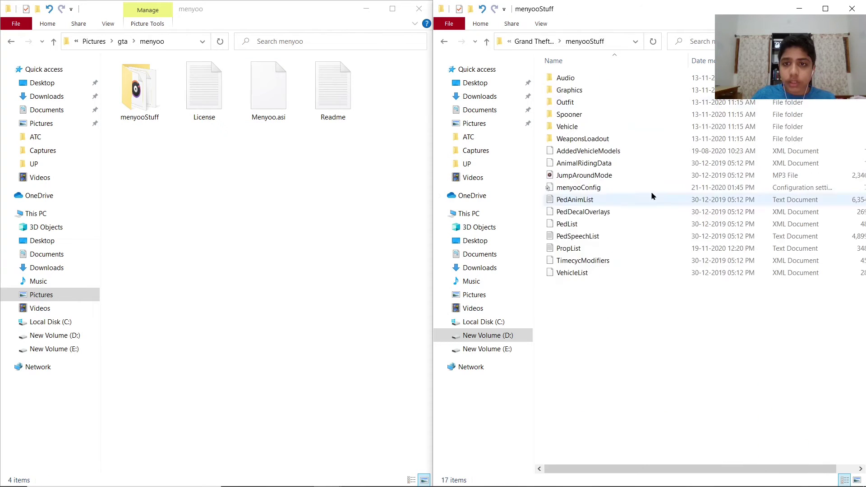
click(445, 41)
scroll(659, 241, down, 10)
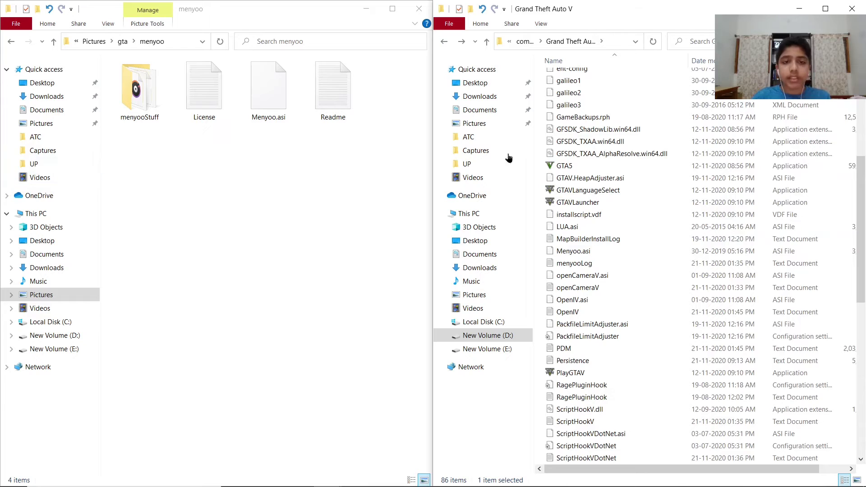
scroll(516, 156, down, 2)
click(9, 40)
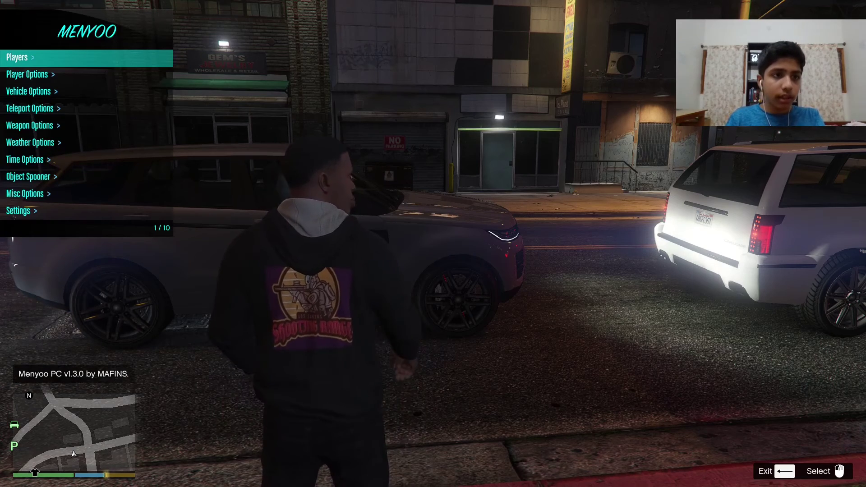
Look through the option categories of the Menyoo main menu in GTA V, from Players down to Settings
key(Down)
key(Down)
key(Down)
key(Down)
key(Down)
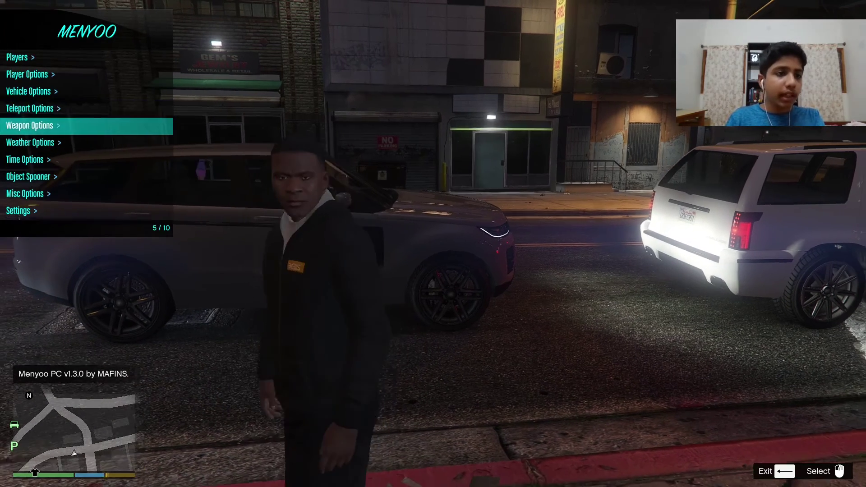
key(Up)
key(Up)
key(Down)
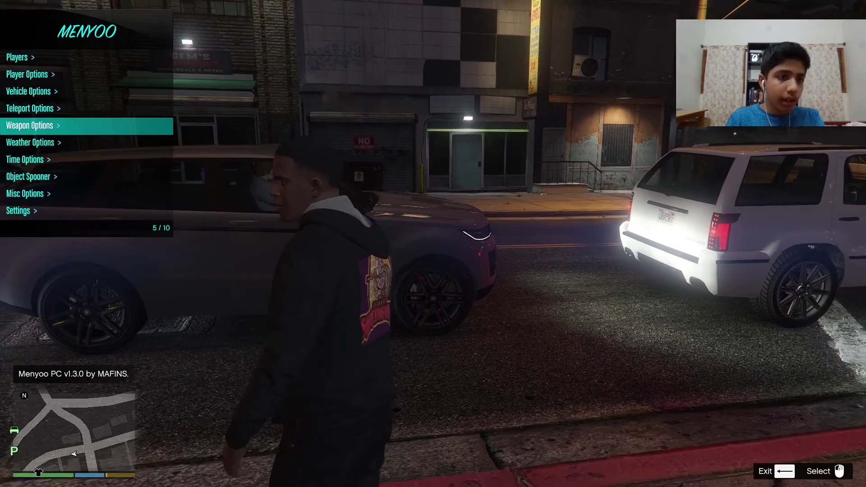
key(Down)
key(Down)
key(Down)
key(Down)
key(Down)
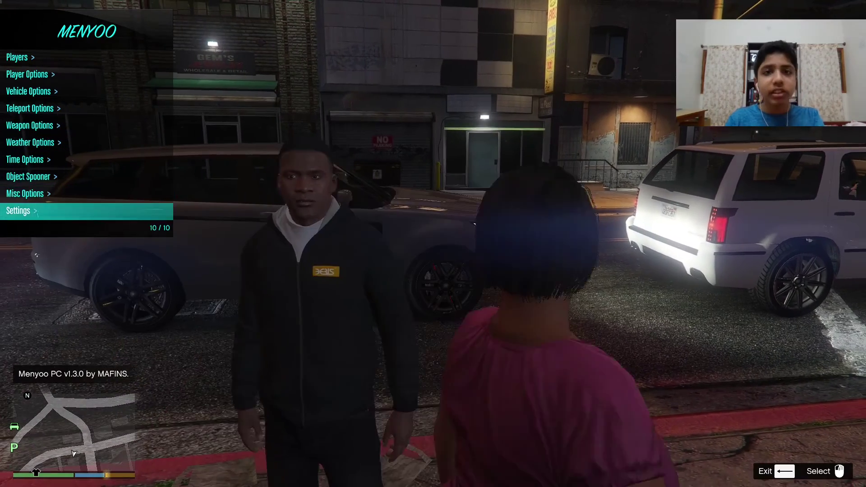
key(Up)
key(Up)
key(Up)
key(Up)
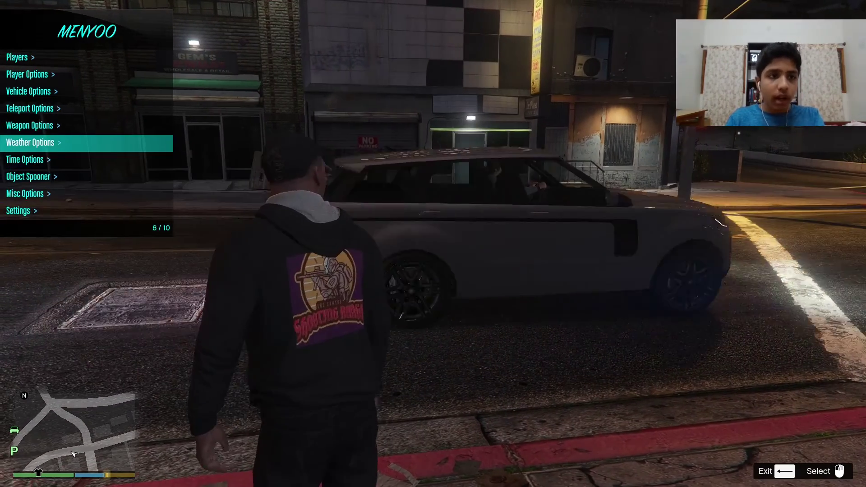
Open the Vehicle Spawner within Menyoo's Vehicle Options
key(Up)
key(Up)
key(Up)
key(Return)
key(Down)
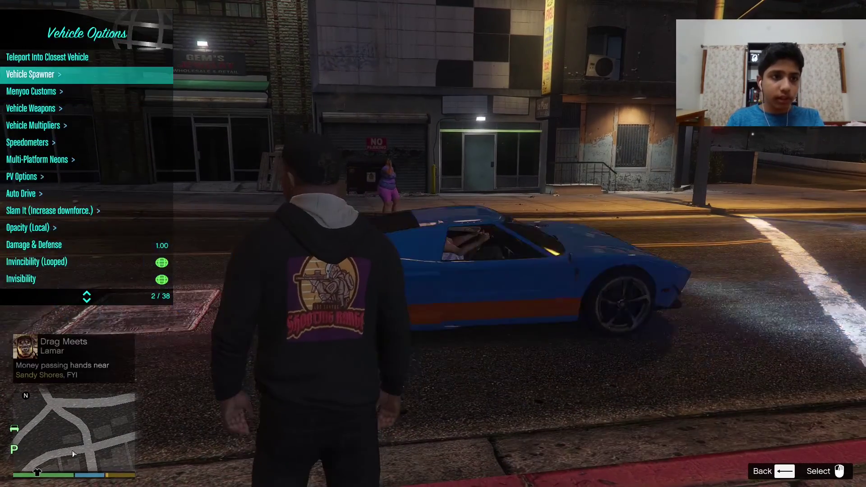
key(Return)
key(Up)
key(Return)
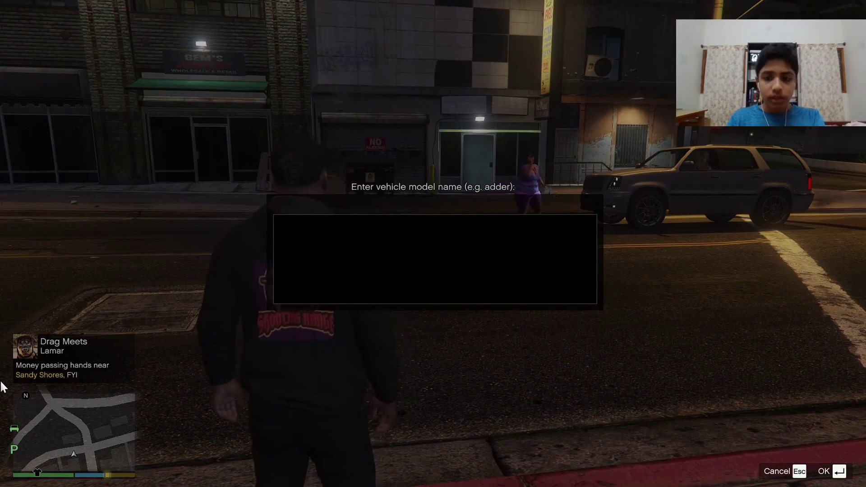
key(Escape)
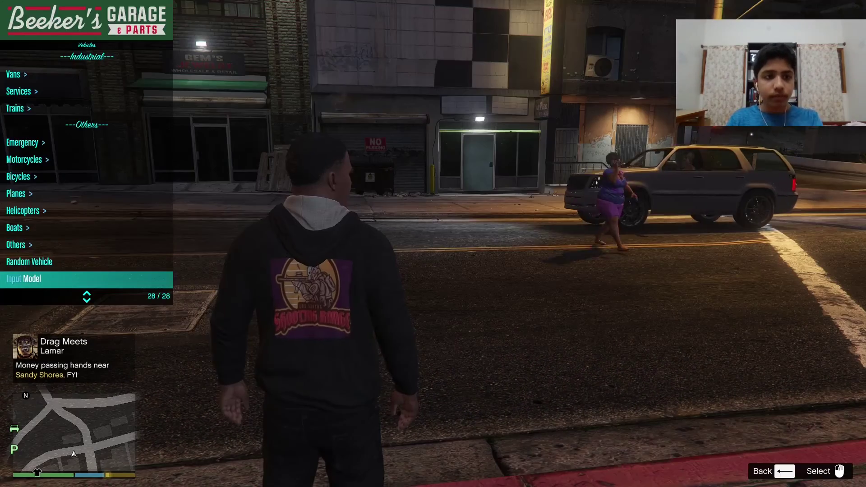
Spawn the Akuma from the Motorcycles category and leave the Menyoo menu
key(Up)
key(Up)
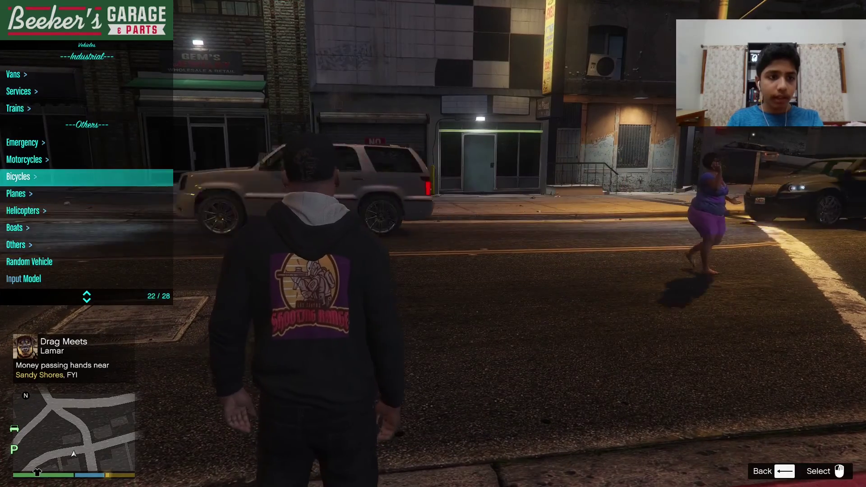
key(Up)
key(Return)
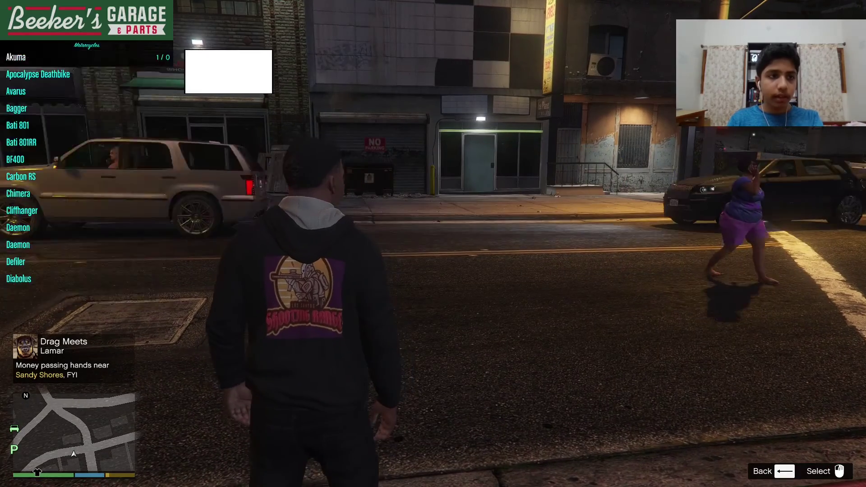
key(Return)
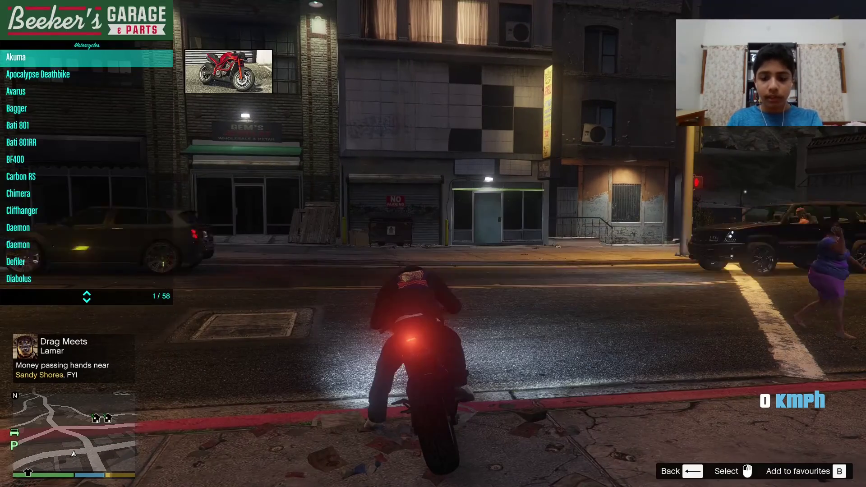
key(BackSpace)
key(BackSpace)
Ride the spawned motorcycle off the kerb, turn right at the intersection onto Alta St and stop there
key(w)
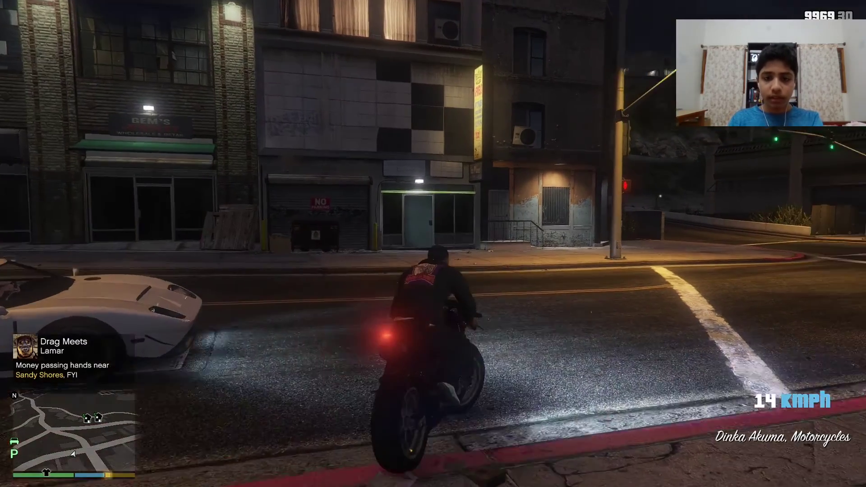
key(d)
key(s)
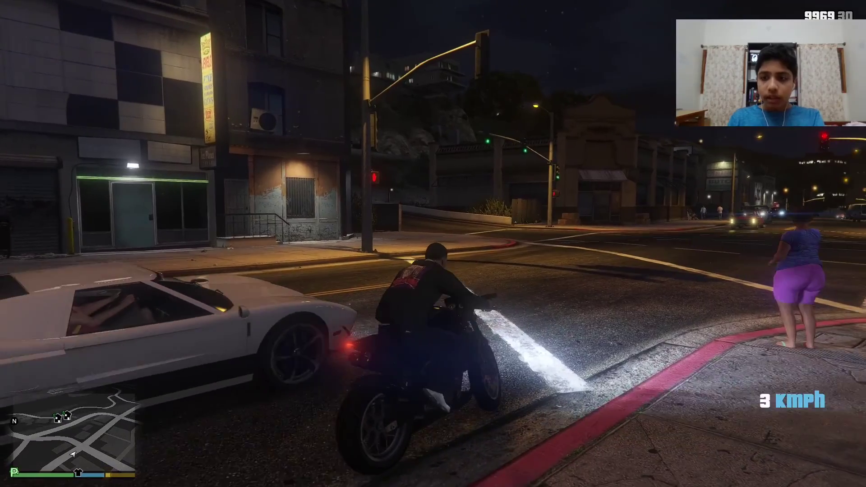
key(w)
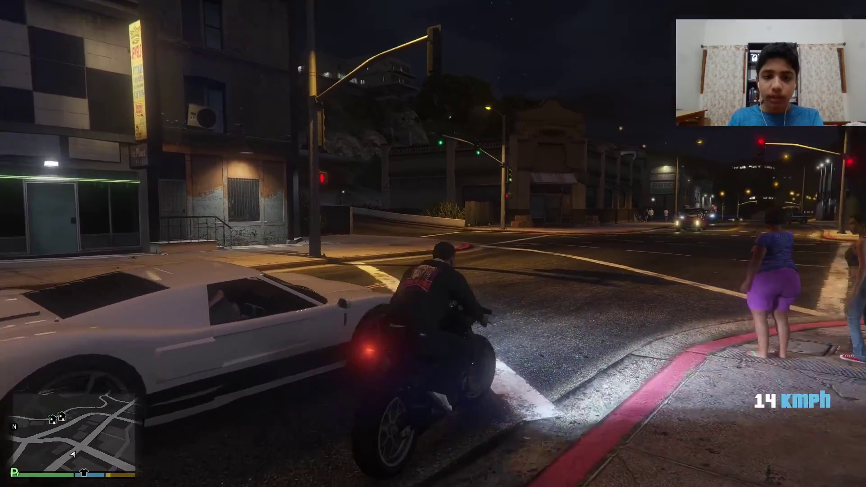
key(a)
key(s)
key(w)
key(d)
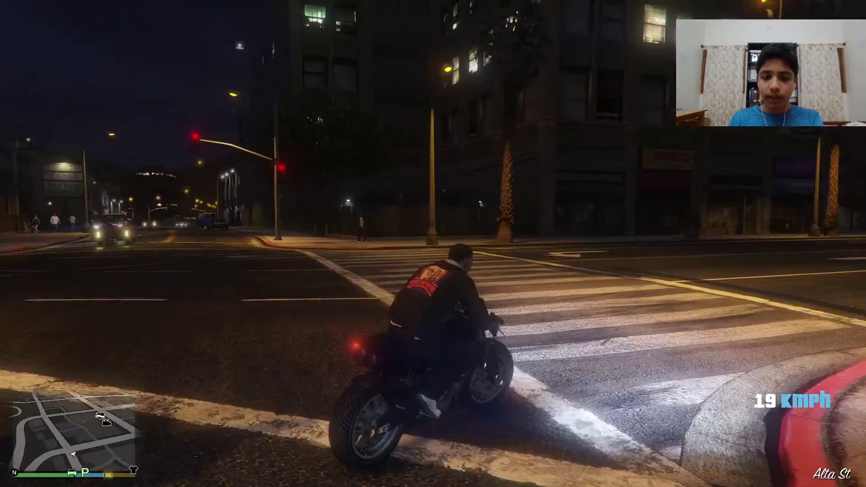
key(d)
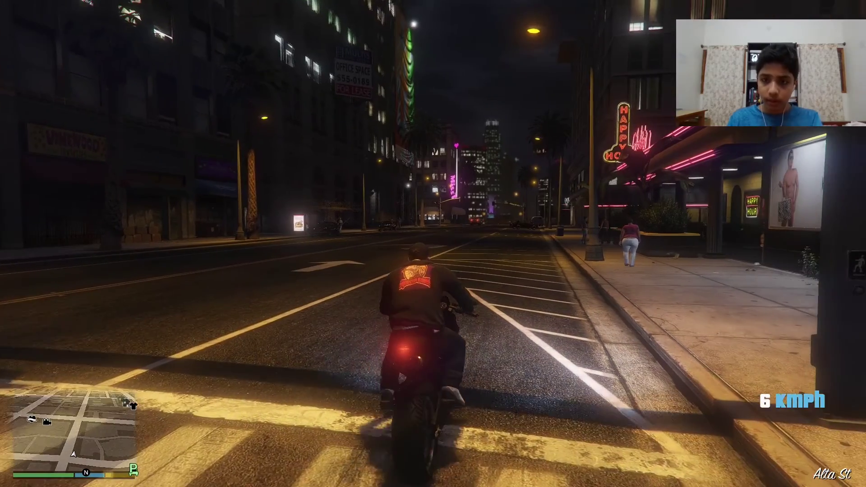
key(s)
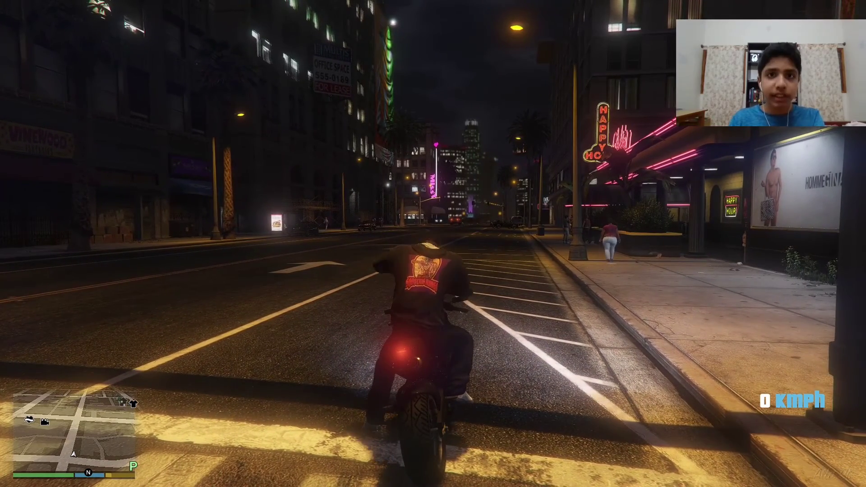